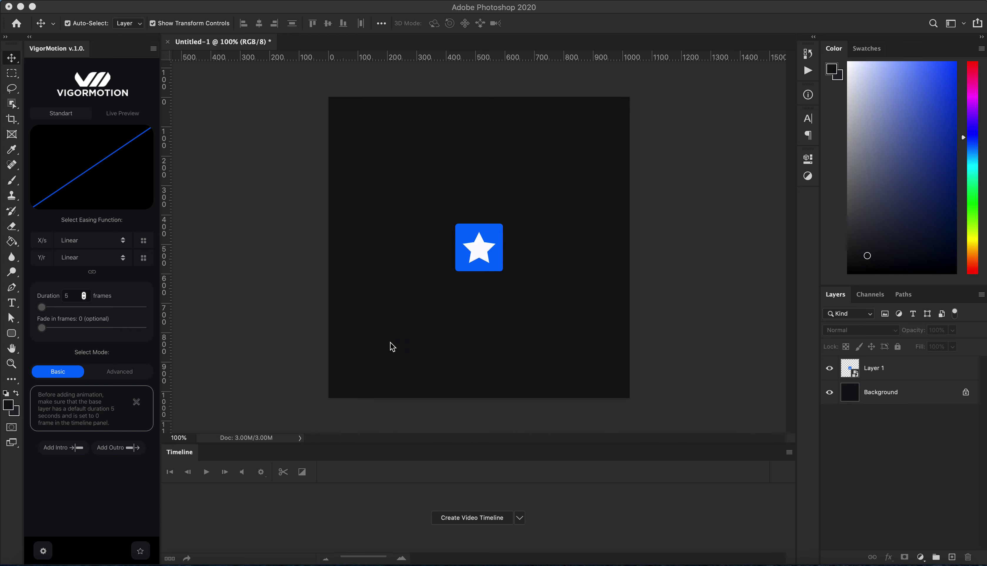
Create a video timeline for the star document and keep its frame rate at 30 fps.
click(466, 518)
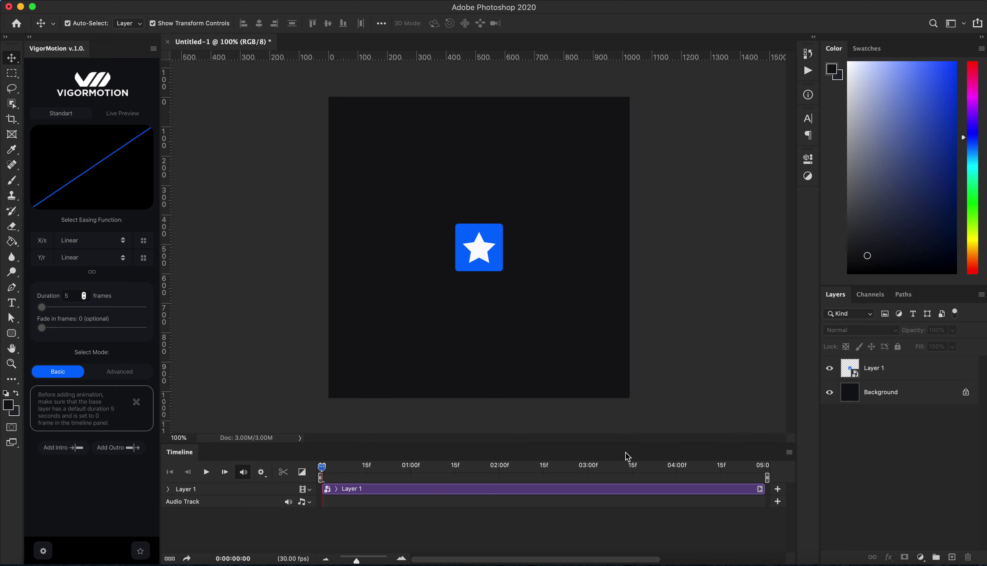
click(789, 452)
click(805, 495)
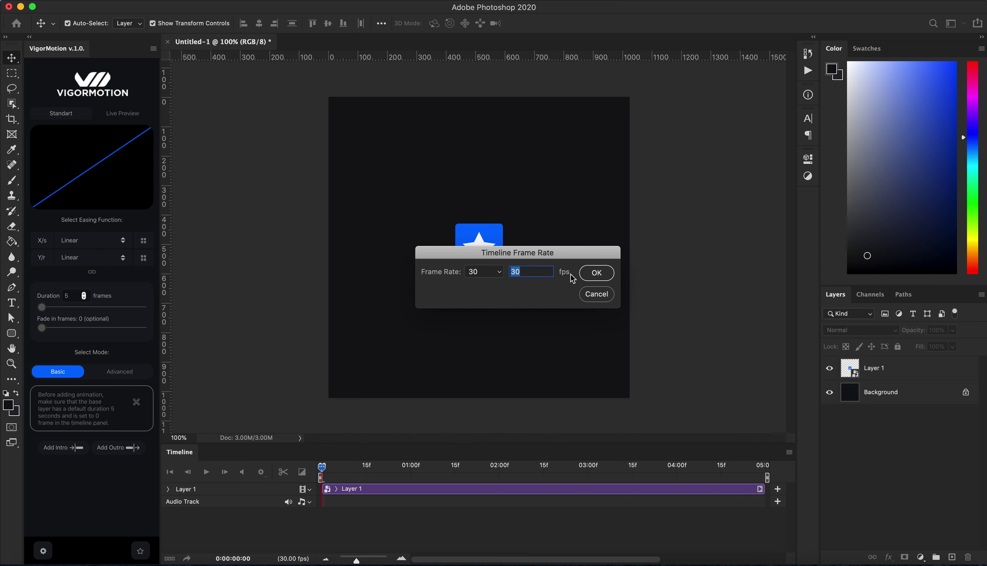
click(596, 273)
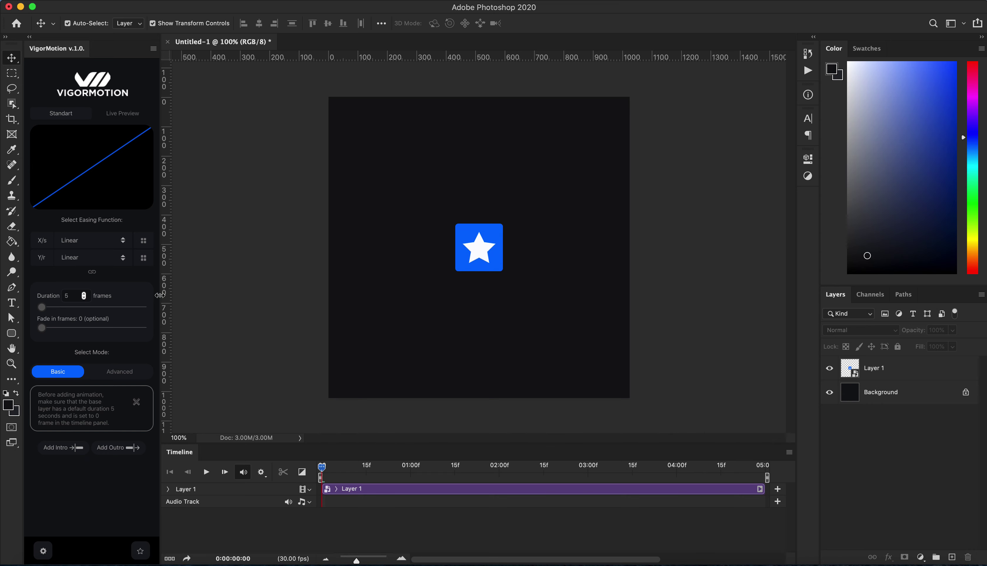
In VigorMotion's Live Preview, set X/s easing to InQuad and Y/r easing to OutQuart.
click(122, 116)
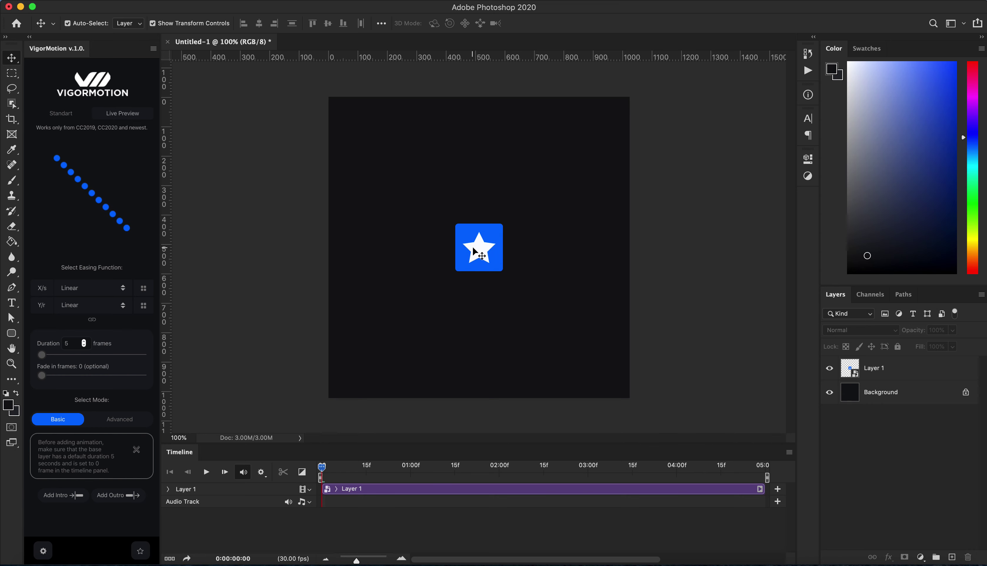
click(86, 290)
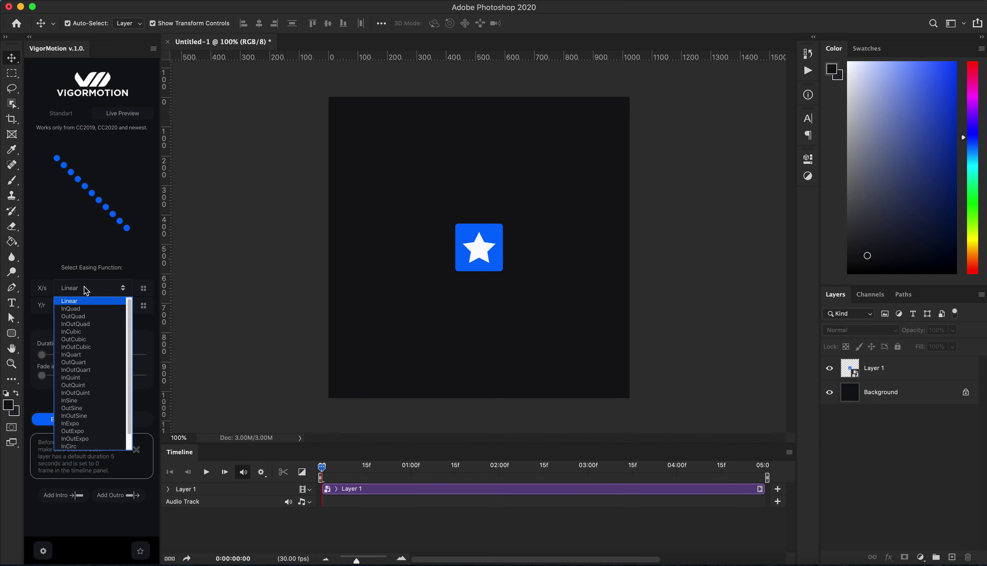
click(81, 312)
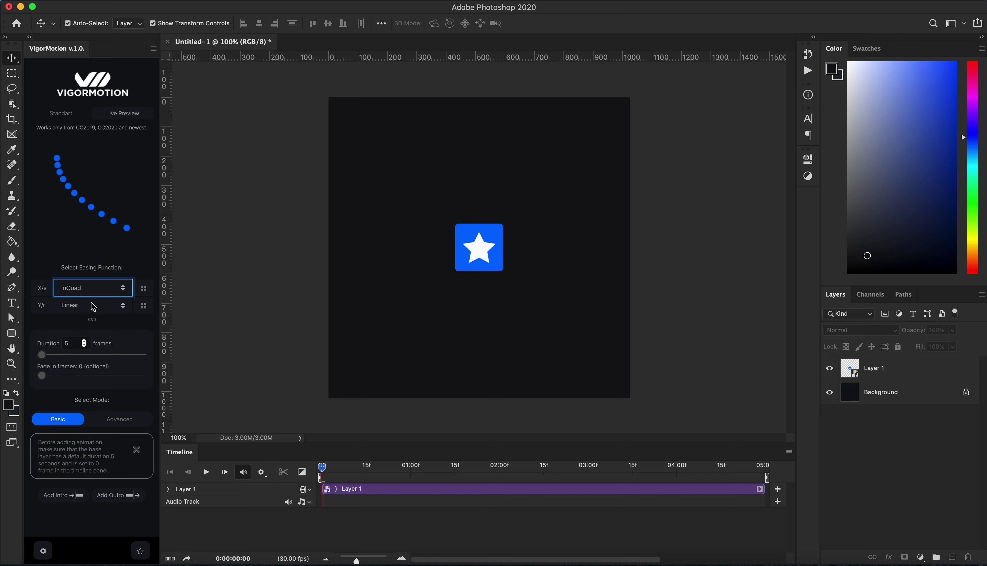
click(90, 306)
click(82, 386)
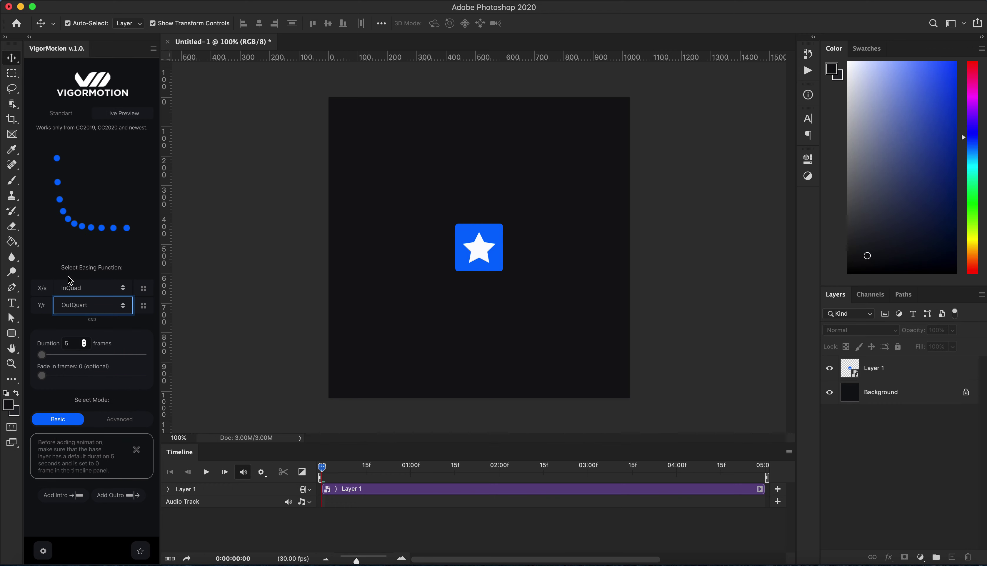
Set a 30-frame duration and a 10-frame fade-in, and select the star's Layer 1.
click(41, 250)
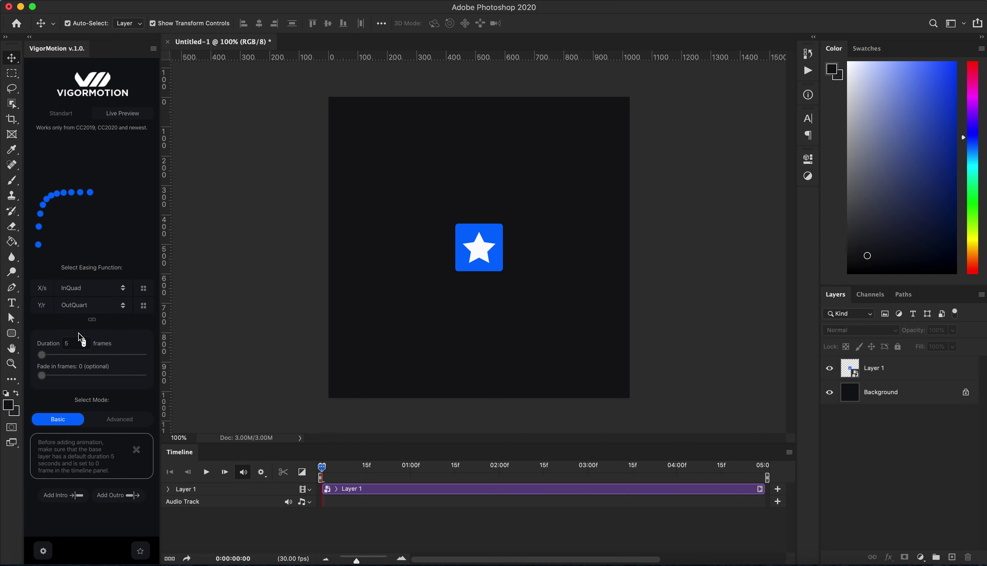
click(70, 340)
text(30)
drag(49, 378, 94, 378)
click(879, 367)
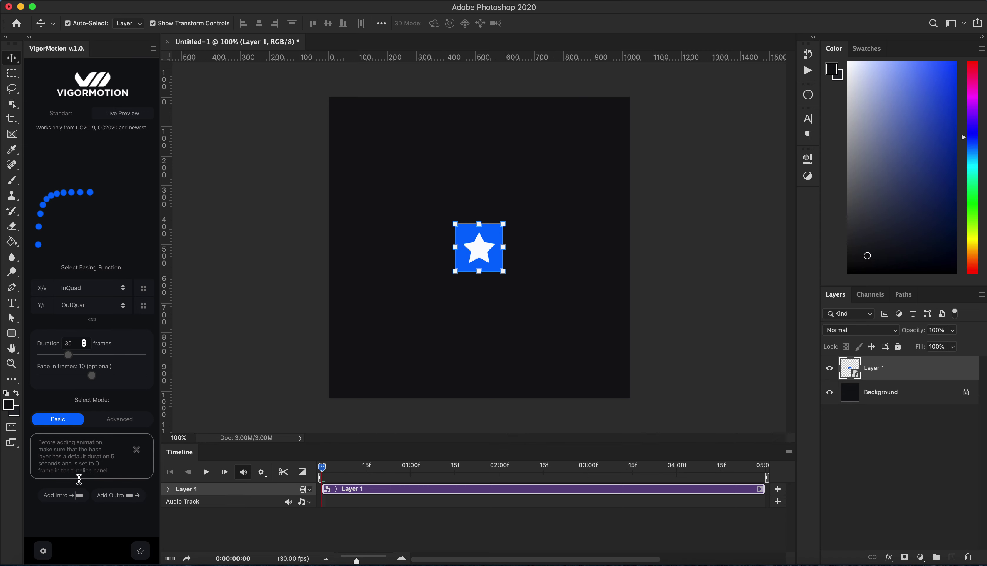
Add an intro whose starting star copy is scaled to 42.59% at the canvas's lower left.
click(62, 497)
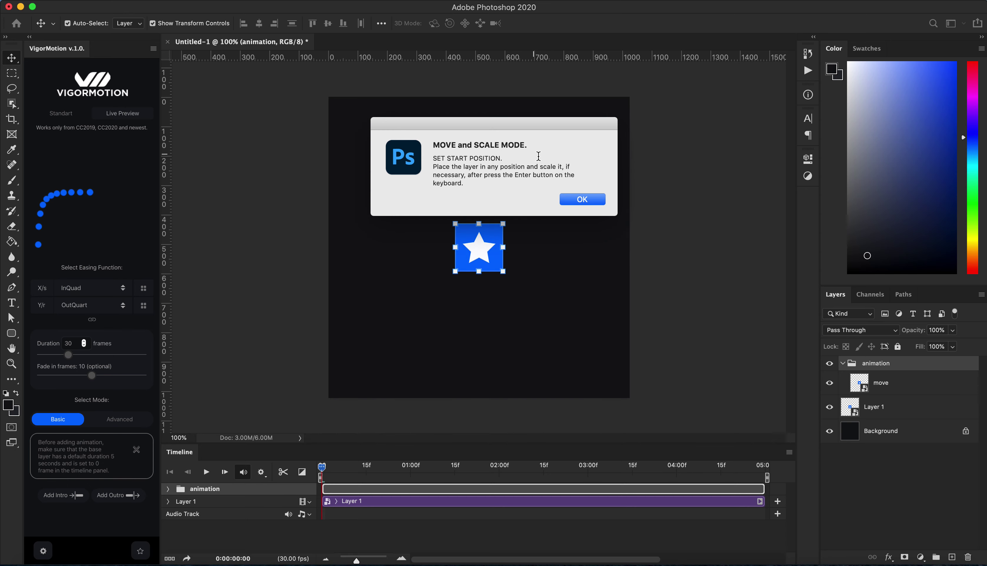
click(582, 199)
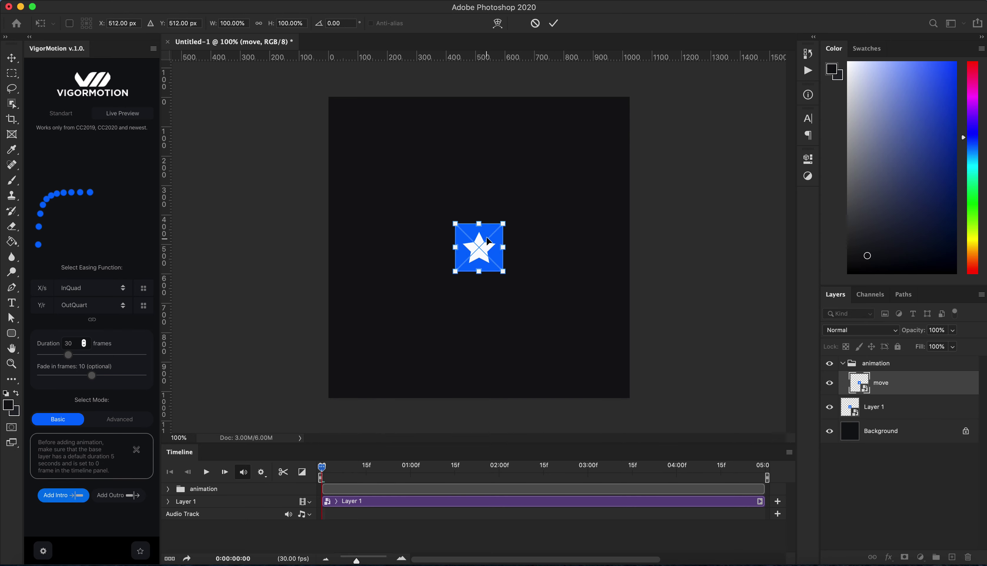
drag(487, 243, 381, 349)
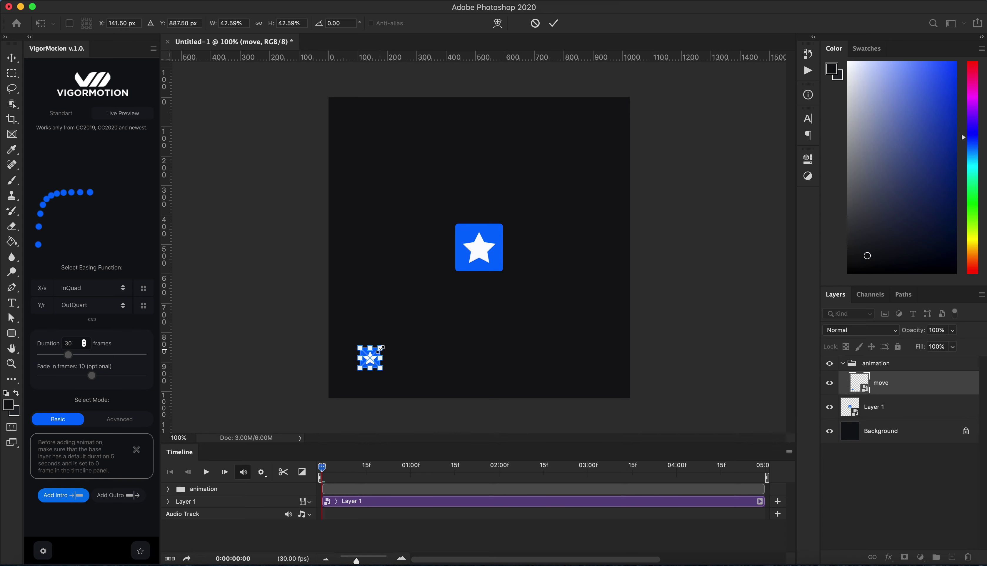
key(Return)
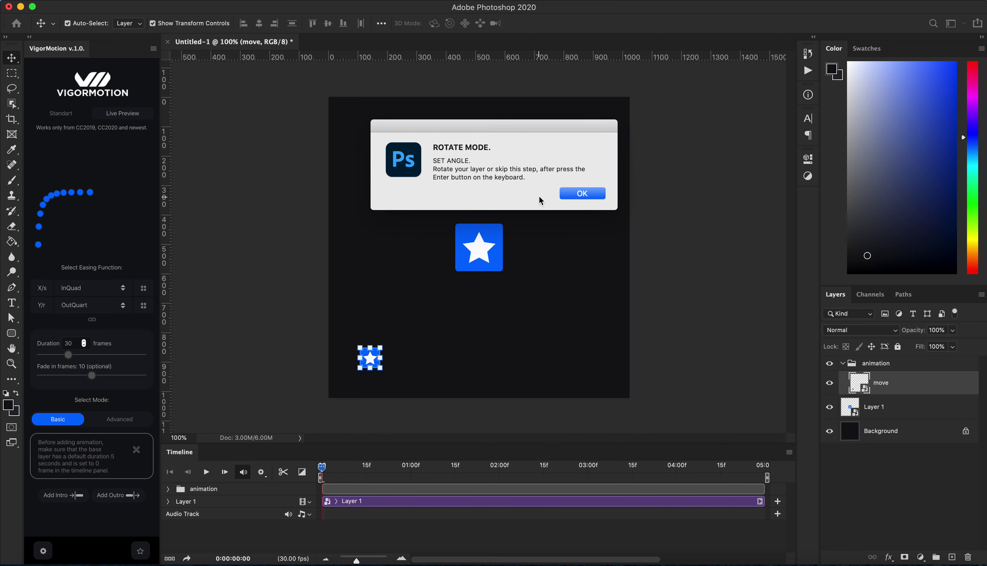
Rotate the small starting star about 87° counter-clockwise and commit to build the Intro Animation clip.
click(582, 193)
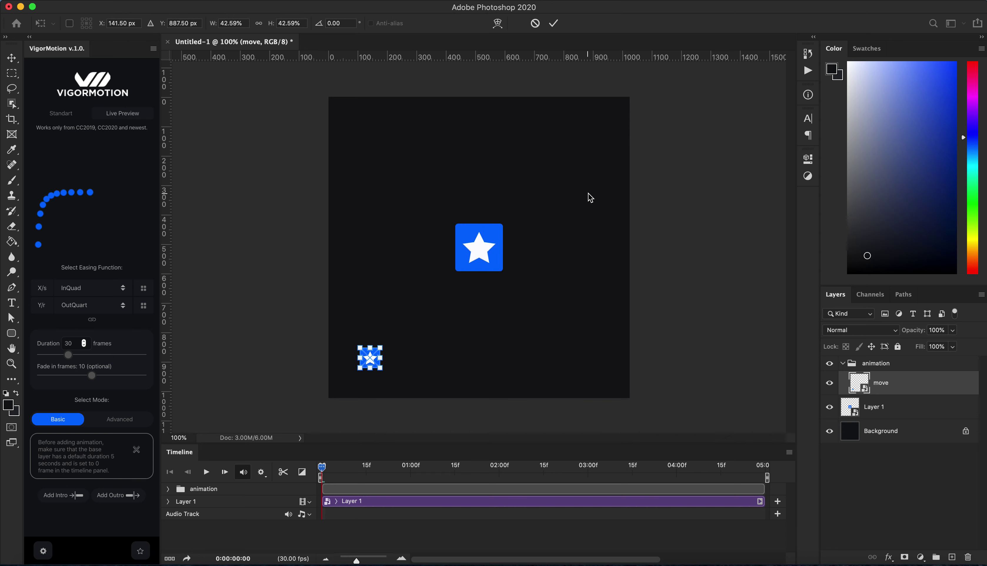
drag(396, 329, 346, 328)
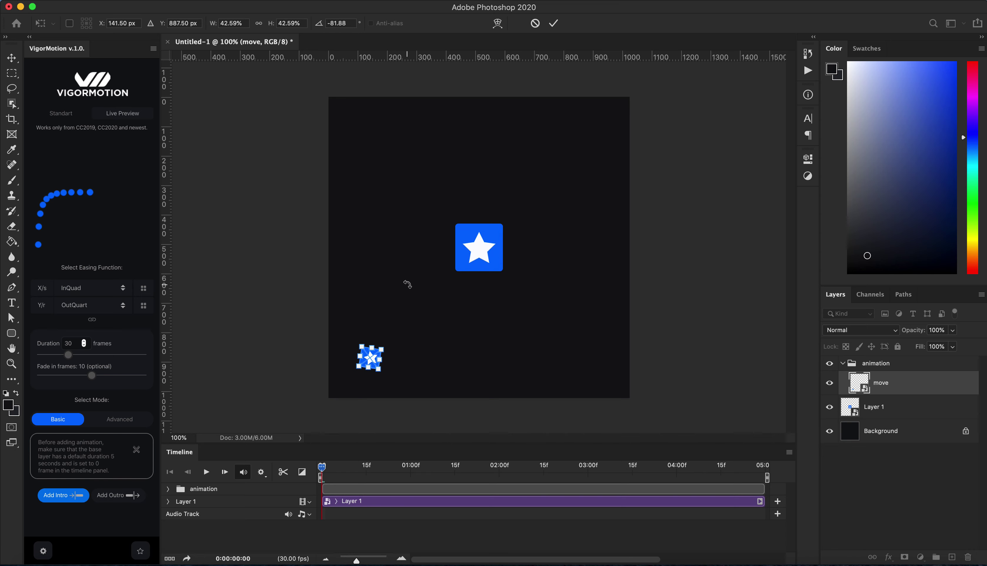
key(Return)
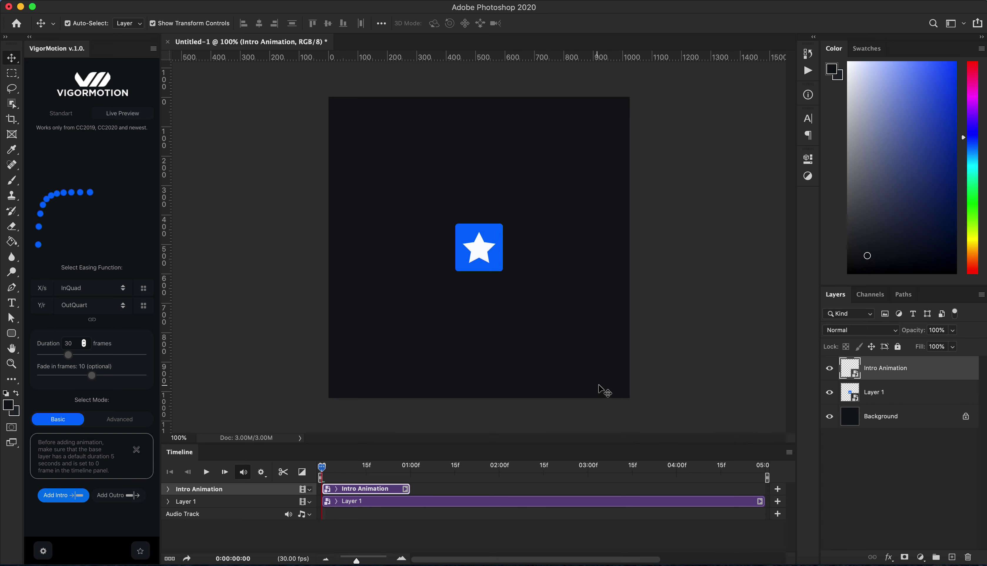
Scrub the intro to frame 0:00:00:21, then select the Layer 1 track.
drag(322, 467, 386, 499)
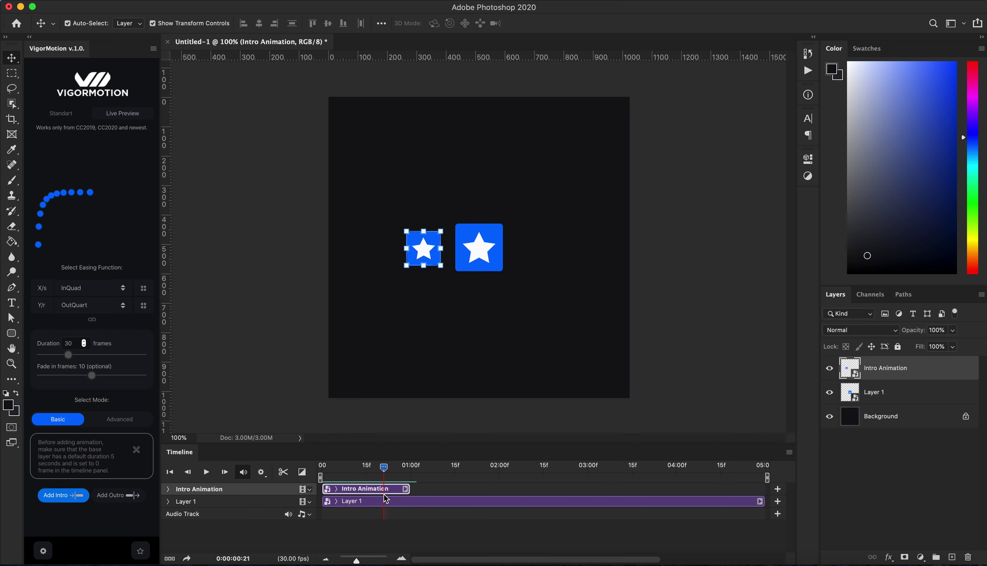
click(432, 504)
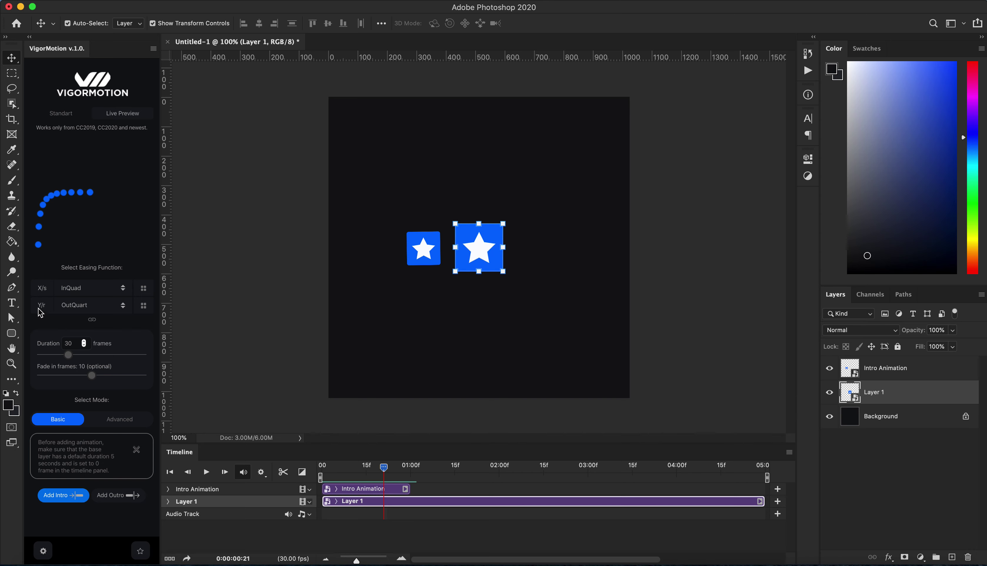
Link the X/s and Y/r easing curves and set both to InOutQuad.
click(86, 293)
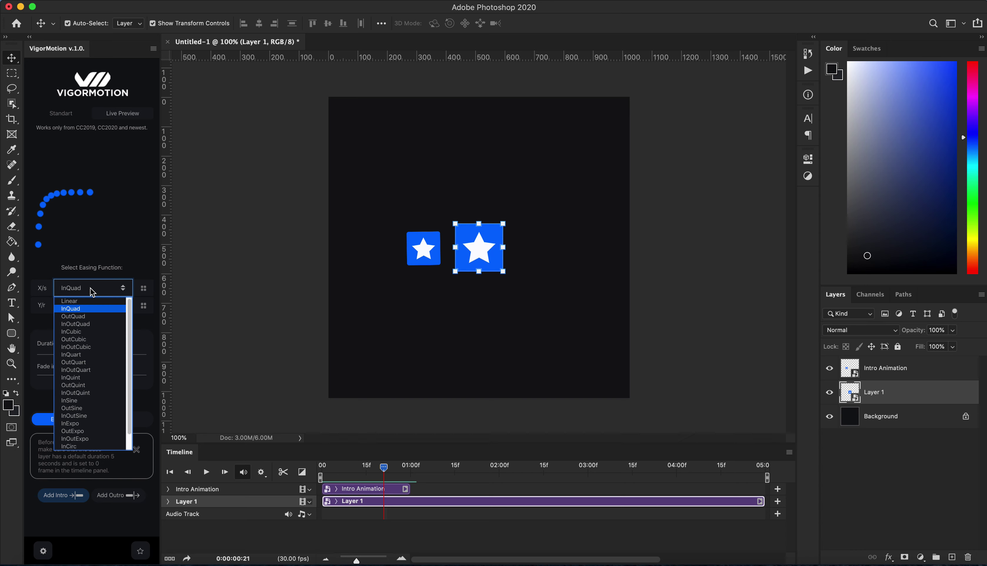
click(86, 332)
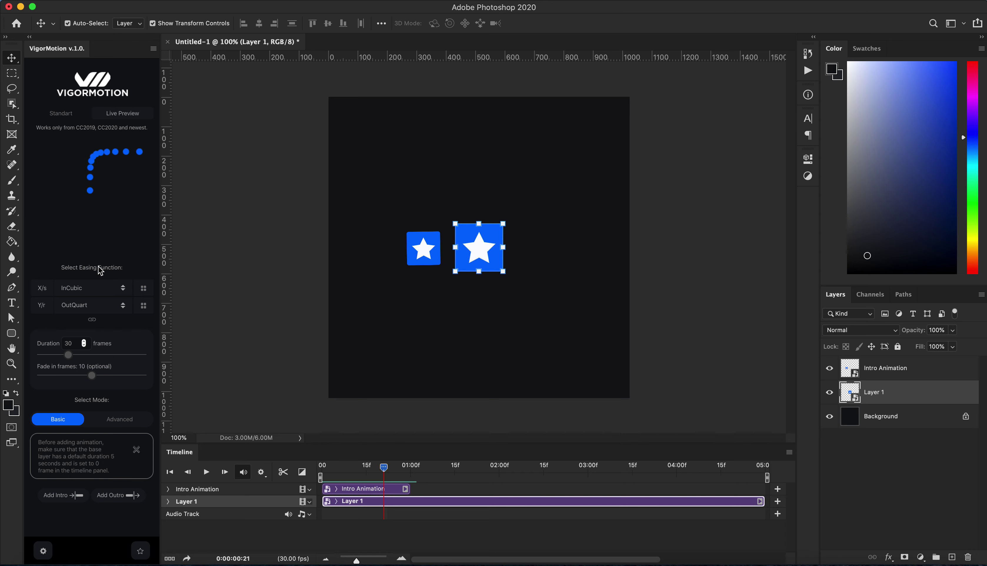
click(92, 320)
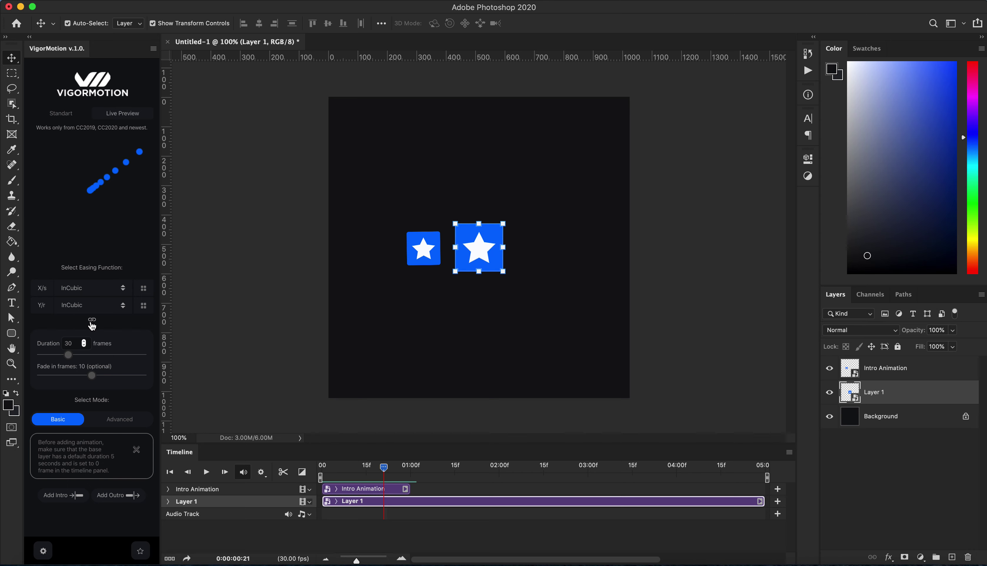
click(93, 287)
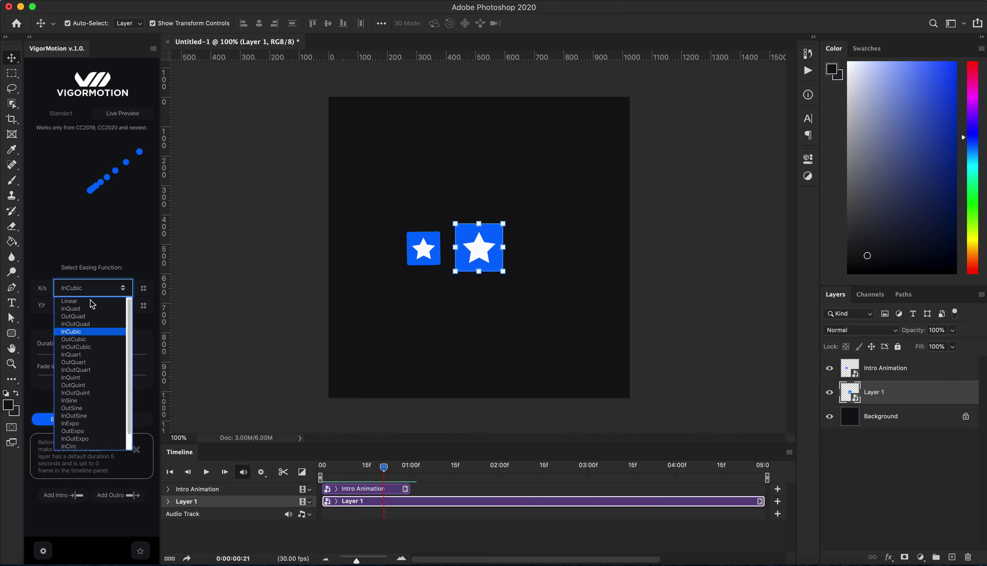
click(86, 324)
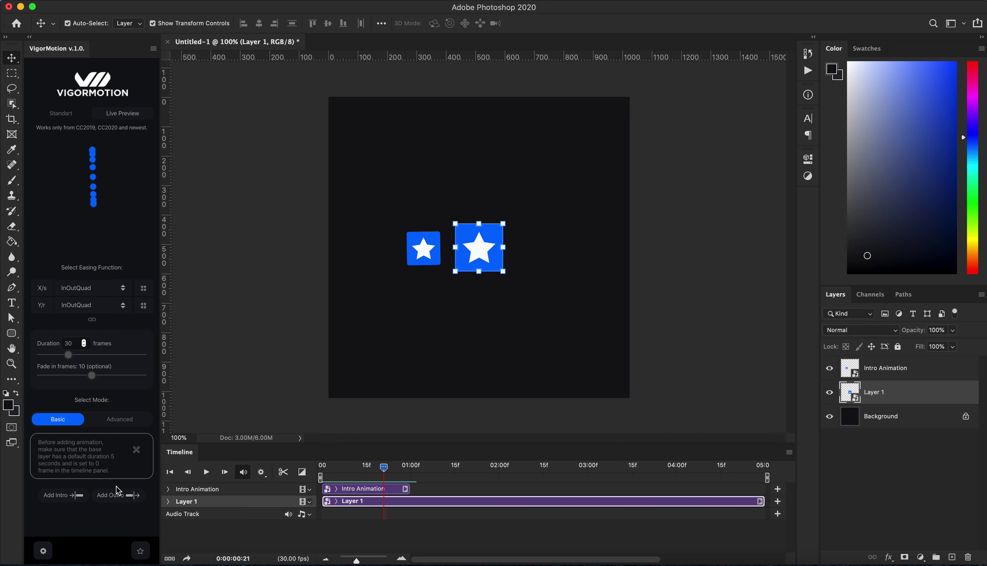
Add an outro whose end pose shrinks the star to 40.12% just above the canvas top.
click(129, 496)
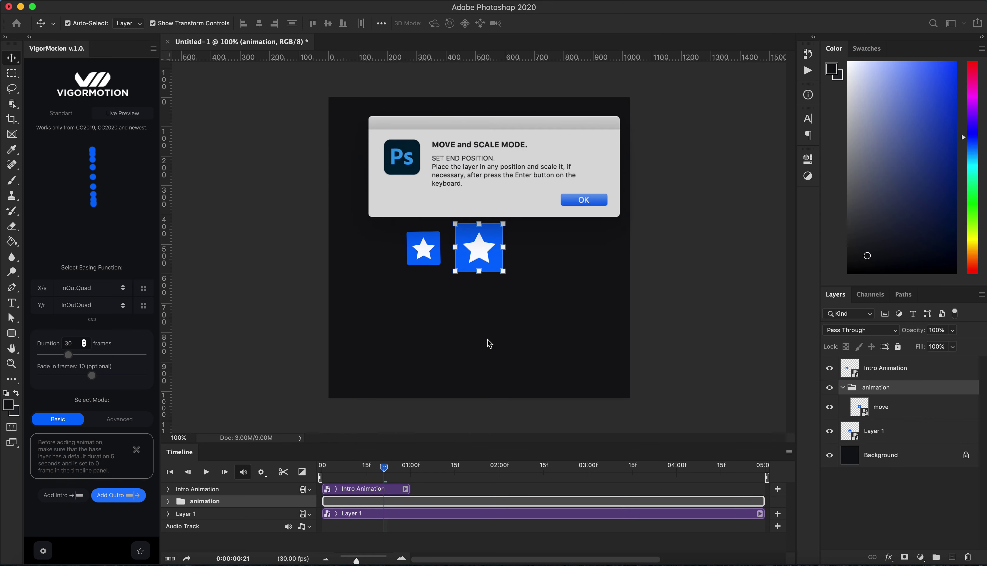
click(582, 200)
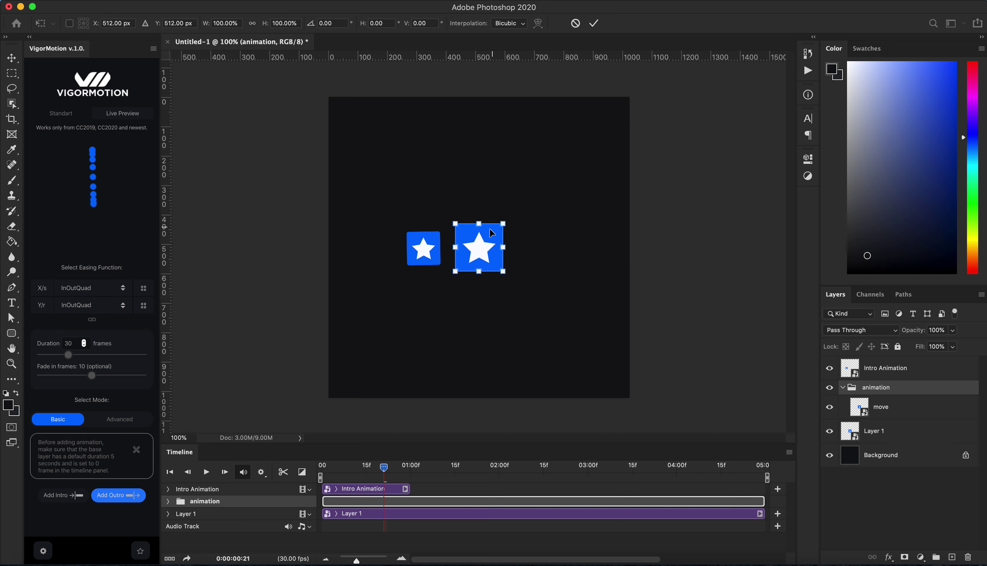
drag(483, 241, 490, 85)
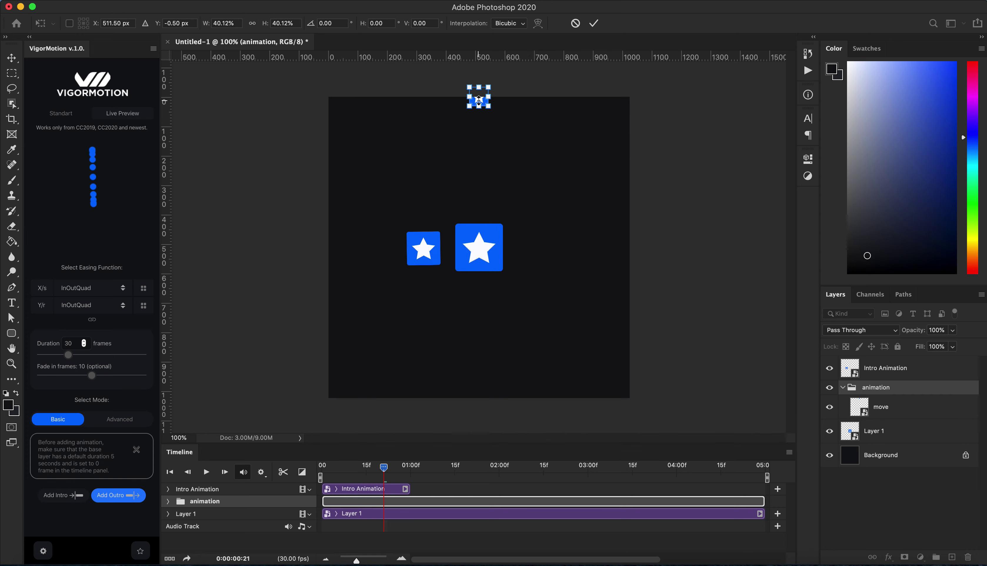
key(Return)
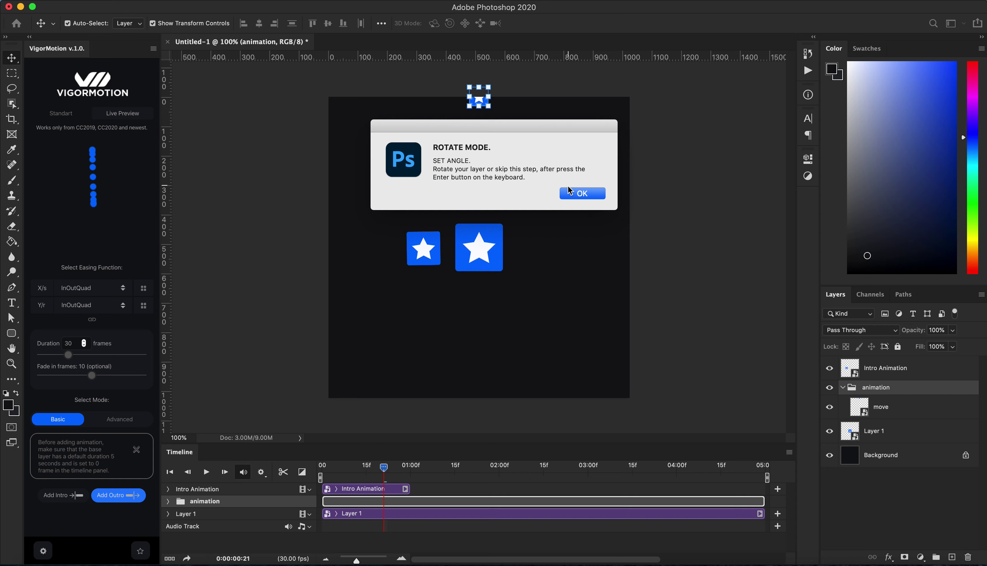
Rotate the outro star to about -145.28° and commit to generate the Outro Animation clip.
click(576, 194)
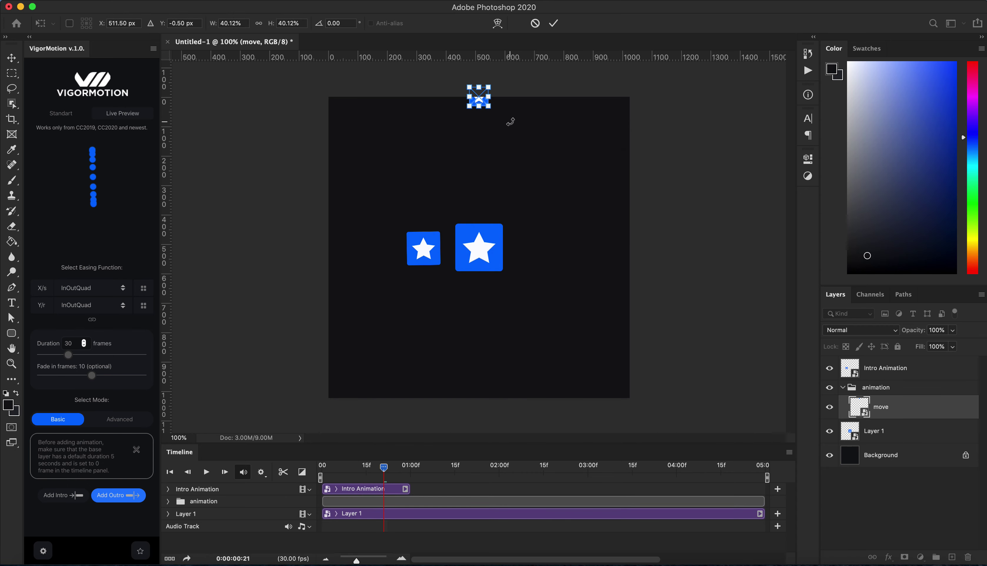
drag(510, 122, 473, 75)
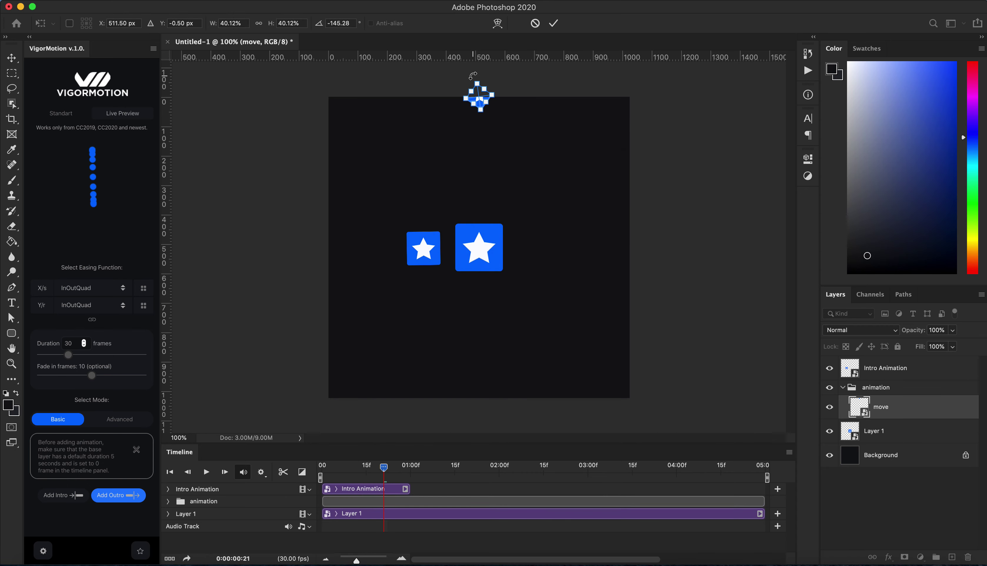
key(Return)
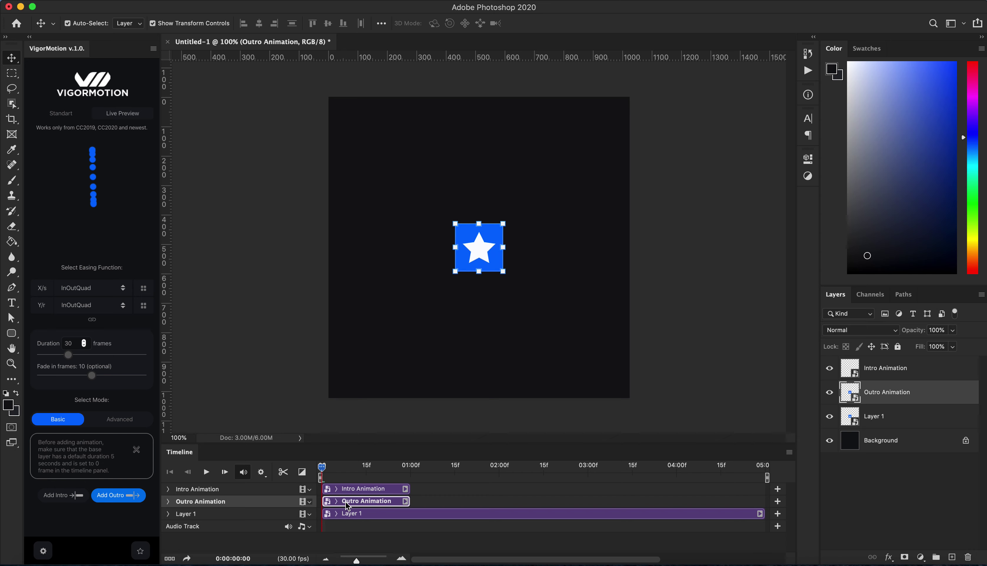
Start the Outro clip around 01:10 and trim Layer 1's clip to 00:26–01:29.
drag(347, 506, 534, 503)
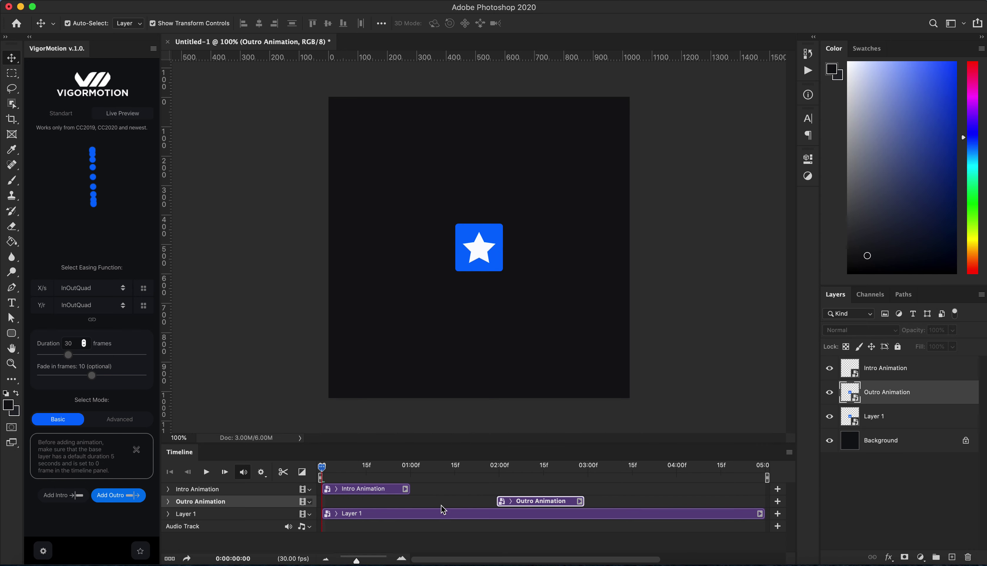
drag(324, 513, 417, 512)
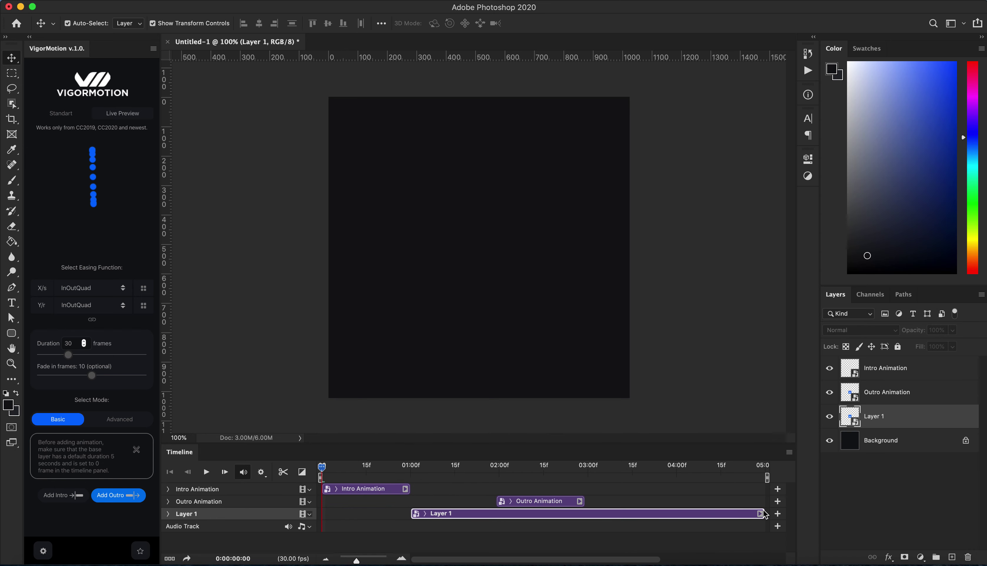
drag(763, 514, 495, 514)
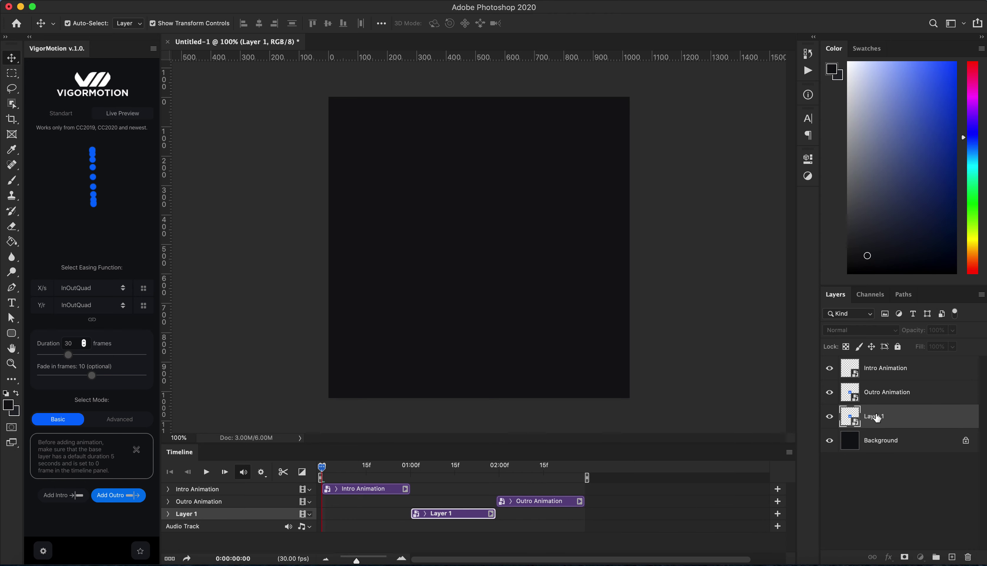
Move Layer 1 just below Intro Animation and rename it Static.
drag(876, 417, 876, 391)
double_click(876, 392)
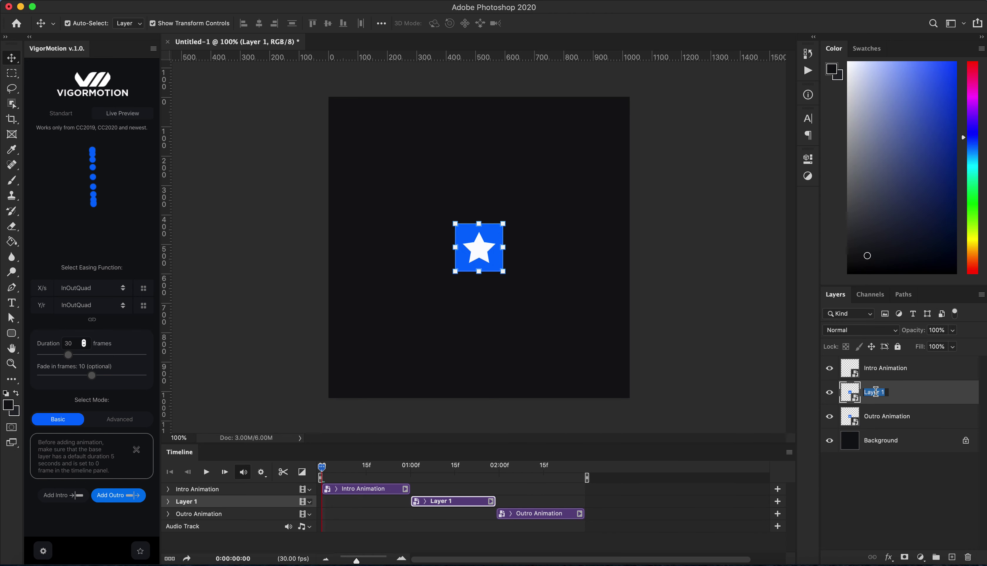
text(Static)
key(Return)
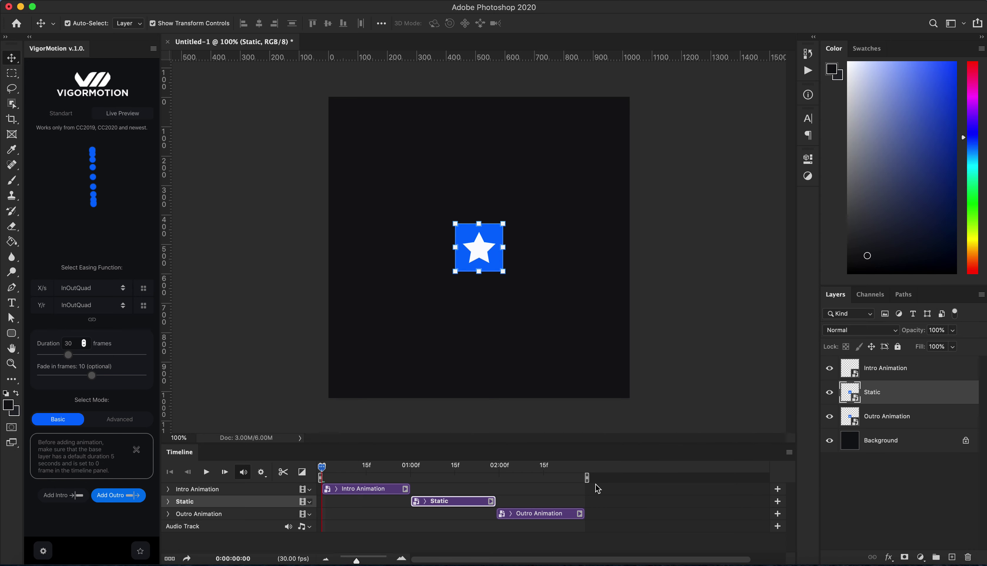
Play the full three-second intro, static and outro sequence through, then stop playback.
click(632, 480)
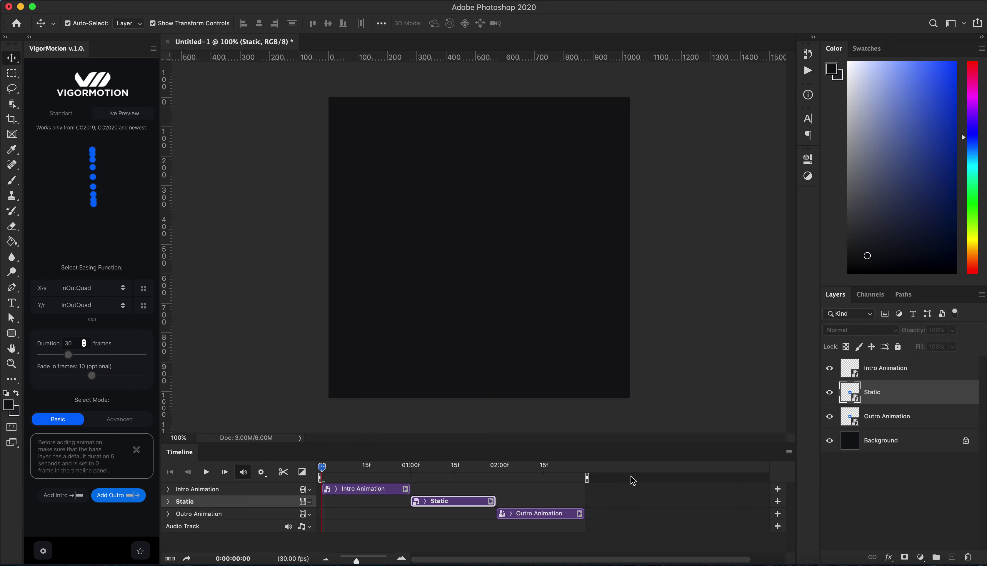
click(207, 473)
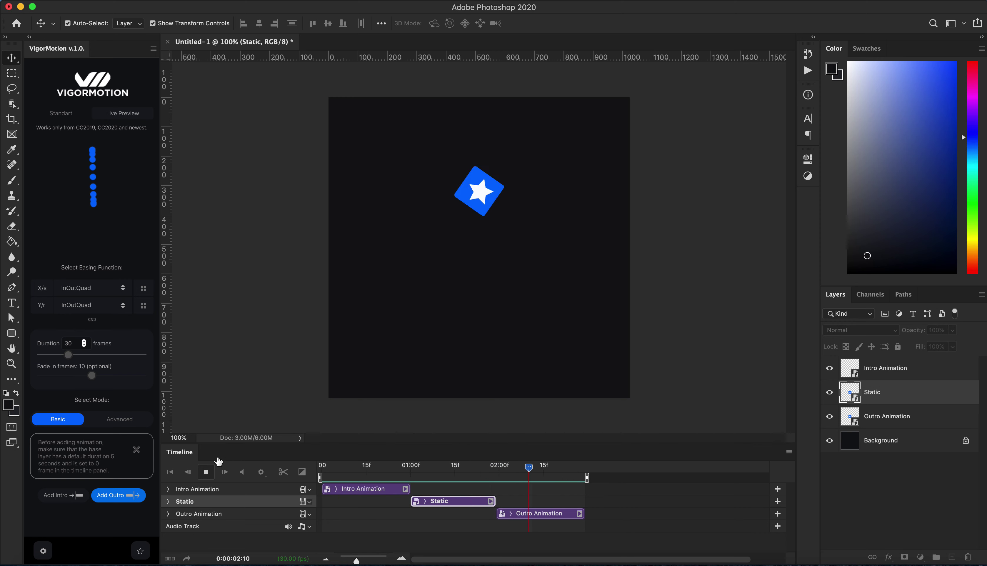
click(207, 472)
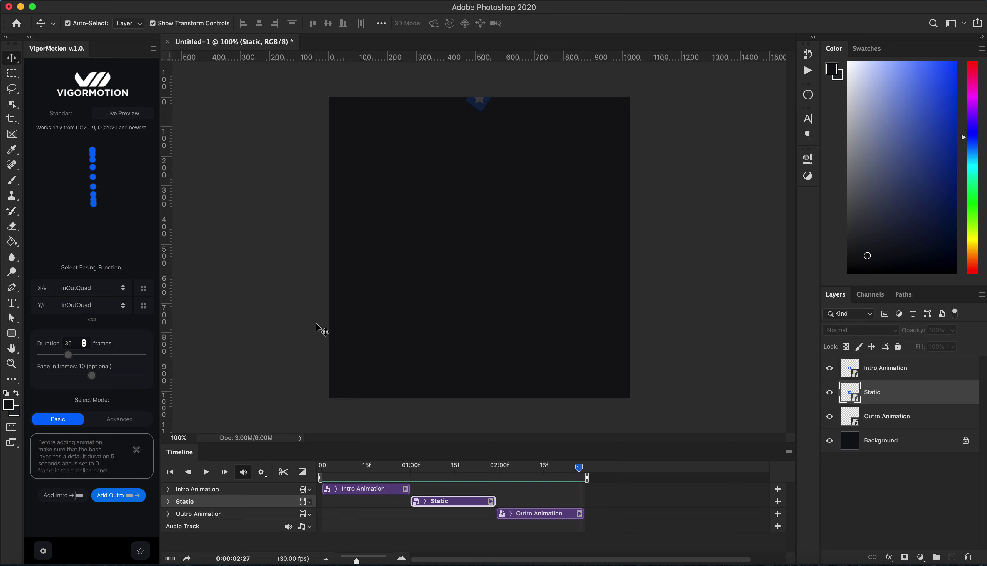